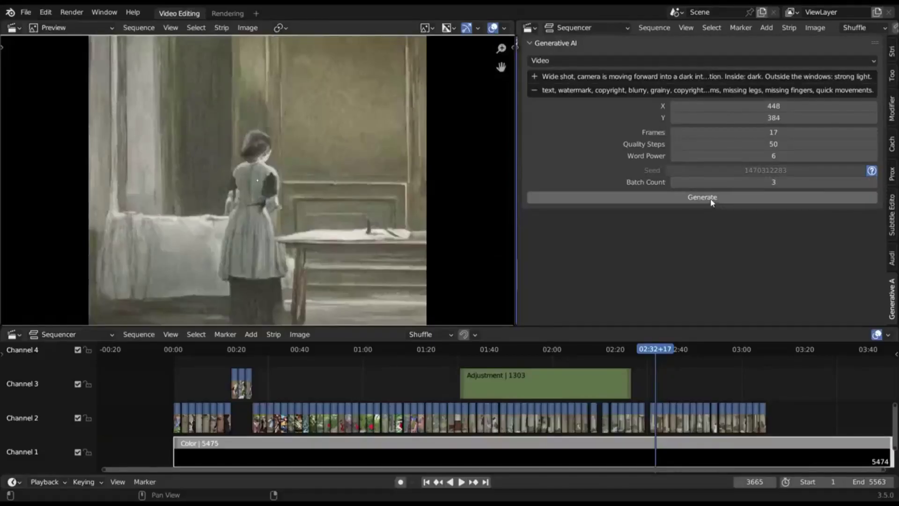
# Generate the batch of video clips from the entered text prompts with Generative AI.
pyautogui.click(707, 206)
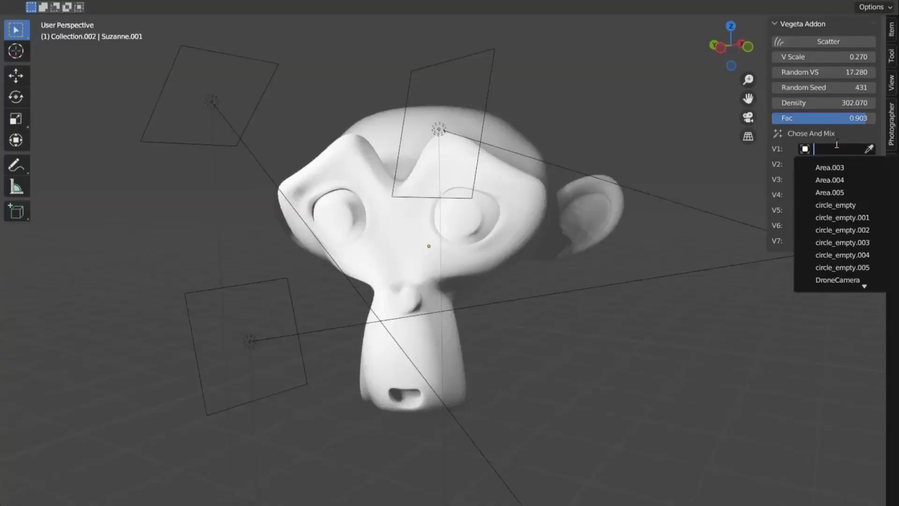
# Open the object choices for the V1 slot of the Vegeta scatter setup.
pyautogui.click(849, 147)
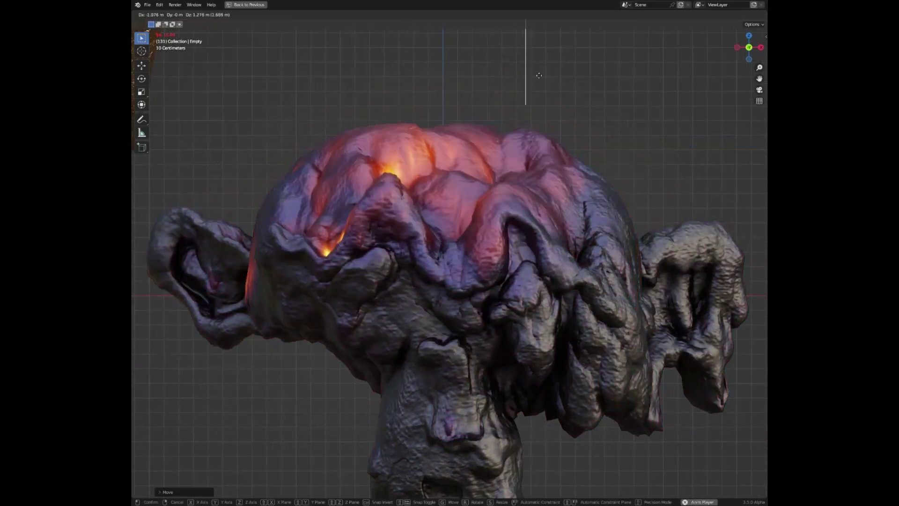
# Move the Empty above the deformed monkey head.
pyautogui.press('g')
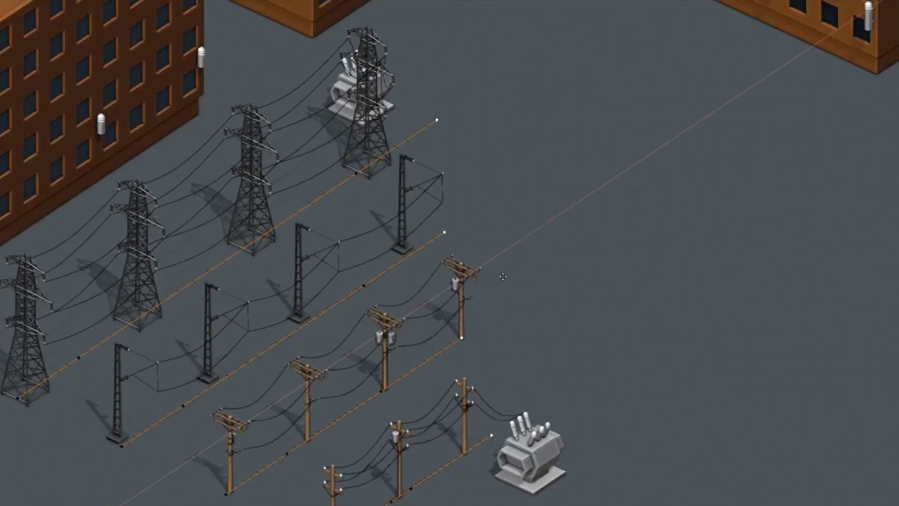
# Extend the wooden utility-pole line by extruding the end point of its curve farther across the ground.
pyautogui.press('e')
pyautogui.click(548, 235)
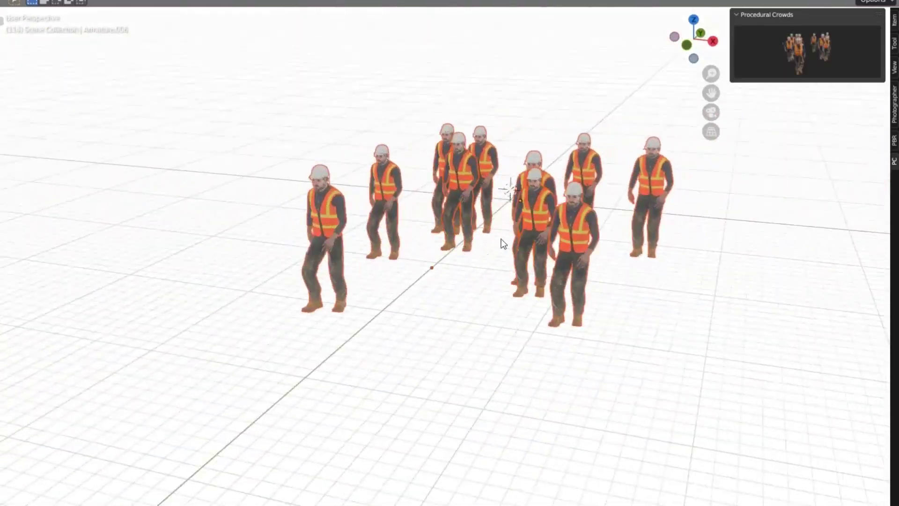
# Scale up the construction-worker crowd, and choose the crowd preset with the light-blue suited people.
pyautogui.press('s')
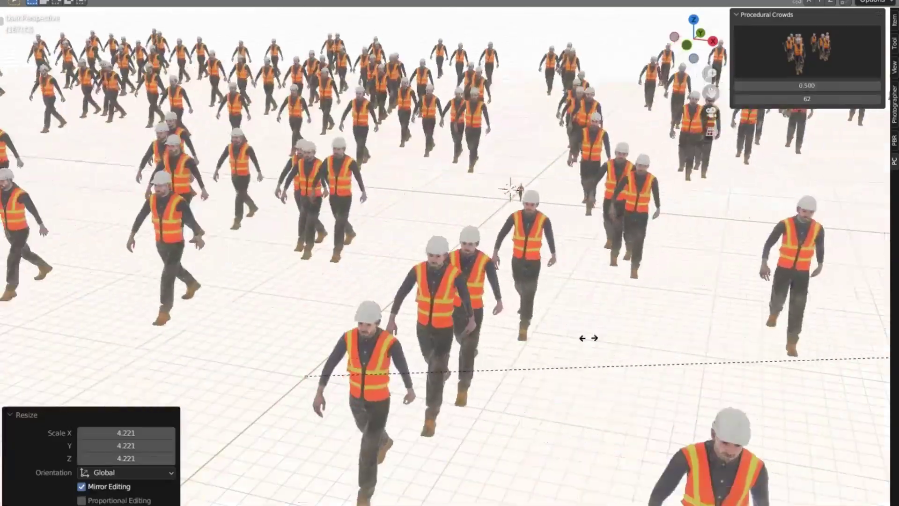
pyautogui.click(542, 280)
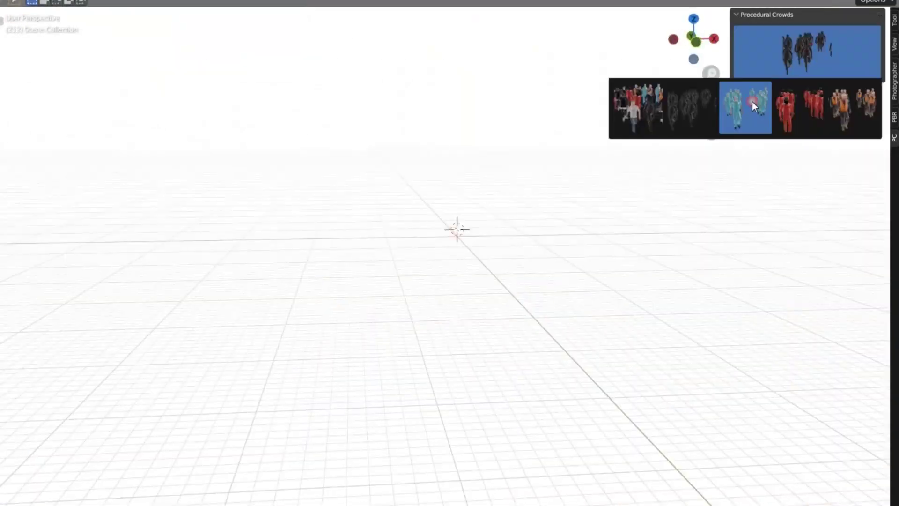
pyautogui.click(752, 103)
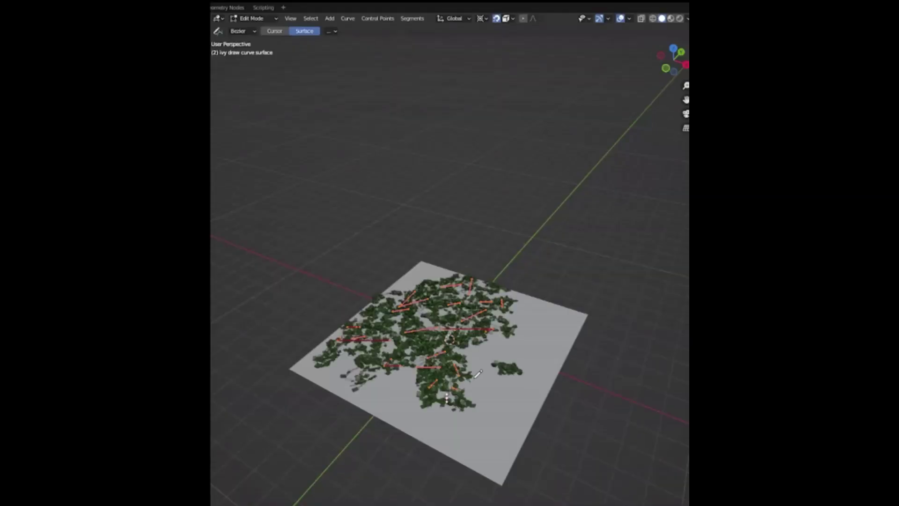
# Set the curve drawing depth to Cursor and draw a tall ivy arch rising from the plane.
pyautogui.click(275, 31)
pyautogui.moveTo(427, 246); pyautogui.dragTo(438, 229, button='middle')
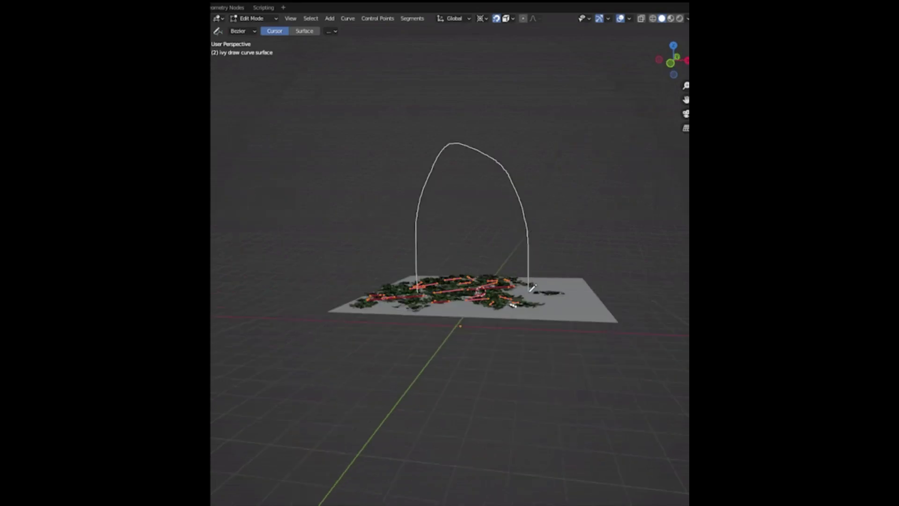
pyautogui.moveTo(526, 277); pyautogui.dragTo(443, 281, button='middle')
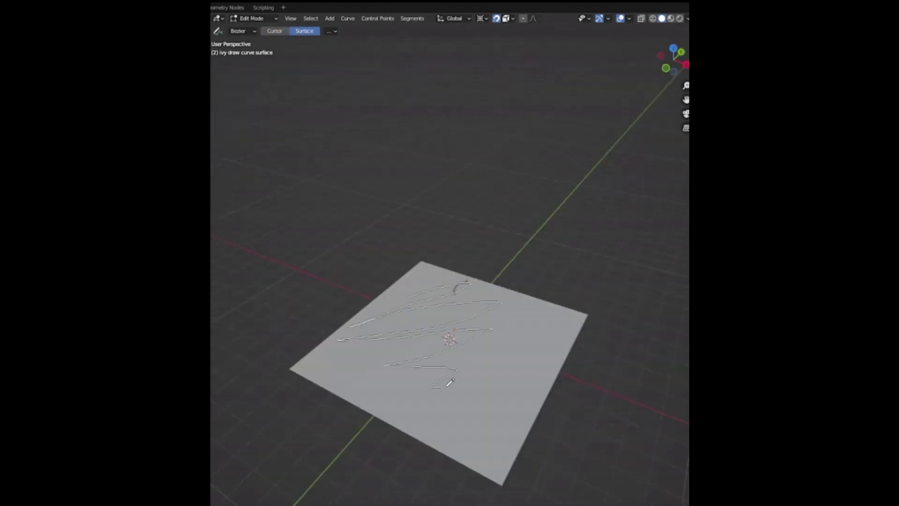
# Draw a zigzag ivy curve across the plane with the drawing depth set to Surface.
pyautogui.moveTo(450, 382); pyautogui.dragTo(450, 383)
pyautogui.moveTo(451, 383); pyautogui.dragTo(300, 51, button='middle')
pyautogui.moveTo(452, 392); pyautogui.dragTo(452, 393)
pyautogui.moveTo(452, 392); pyautogui.dragTo(457, 287, button='middle')
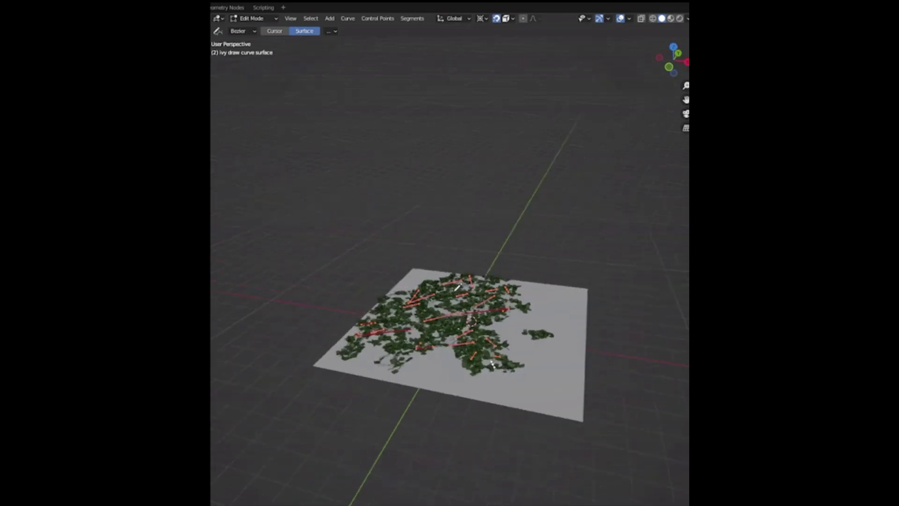
# Set the drawing depth back to Cursor and draw two crossing ivy arches standing above the plane.
pyautogui.click(281, 31)
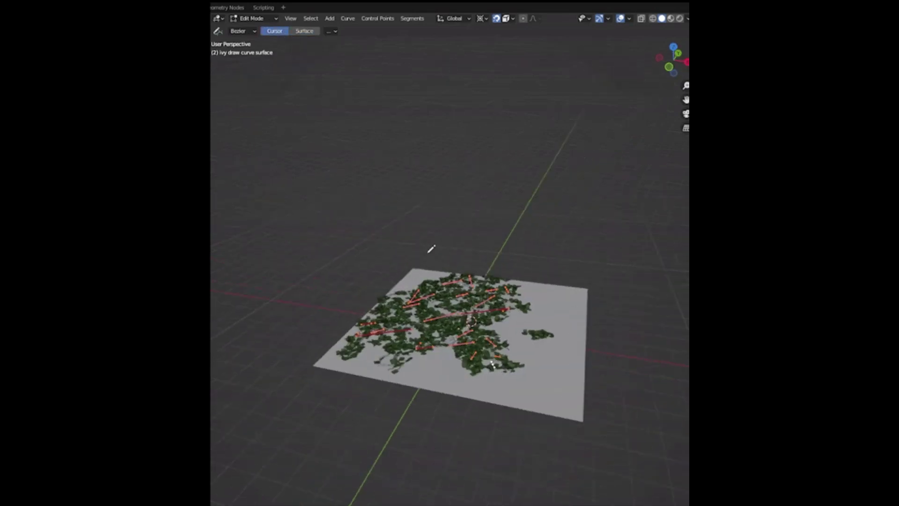
pyautogui.moveTo(432, 248); pyautogui.dragTo(431, 251, button='middle')
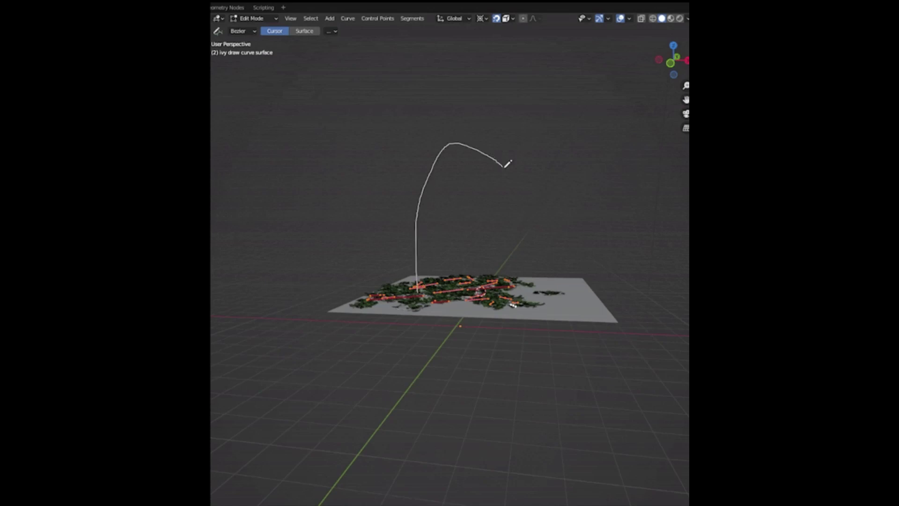
pyautogui.moveTo(530, 283); pyautogui.dragTo(436, 281, button='middle')
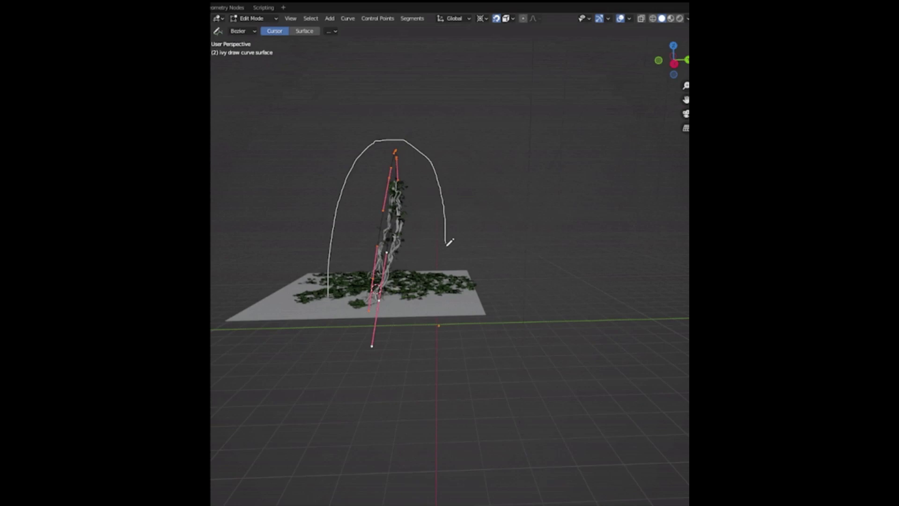
pyautogui.moveTo(433, 216); pyautogui.dragTo(339, 261, button='middle')
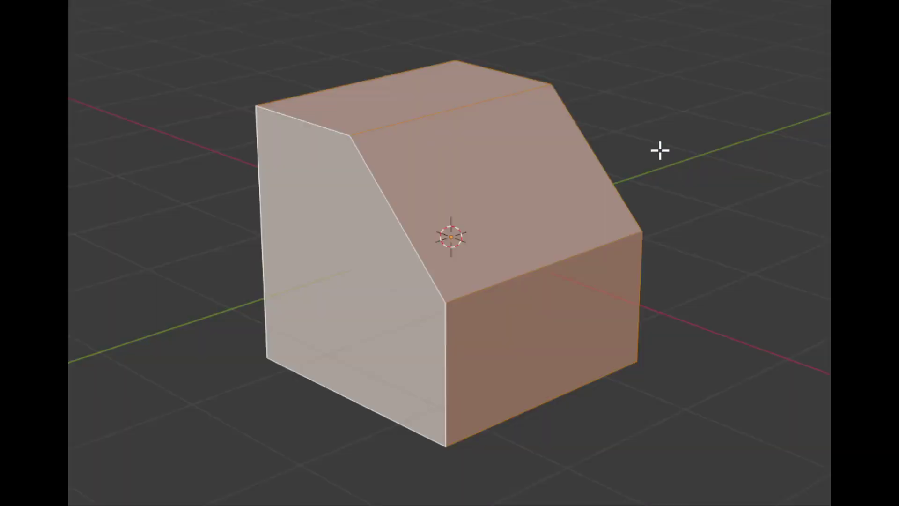
# Apply the random panel-splitting operator to the entire chamfered cube, and to its sloped face alone.
pyautogui.press('q')
pyautogui.click(653, 173)
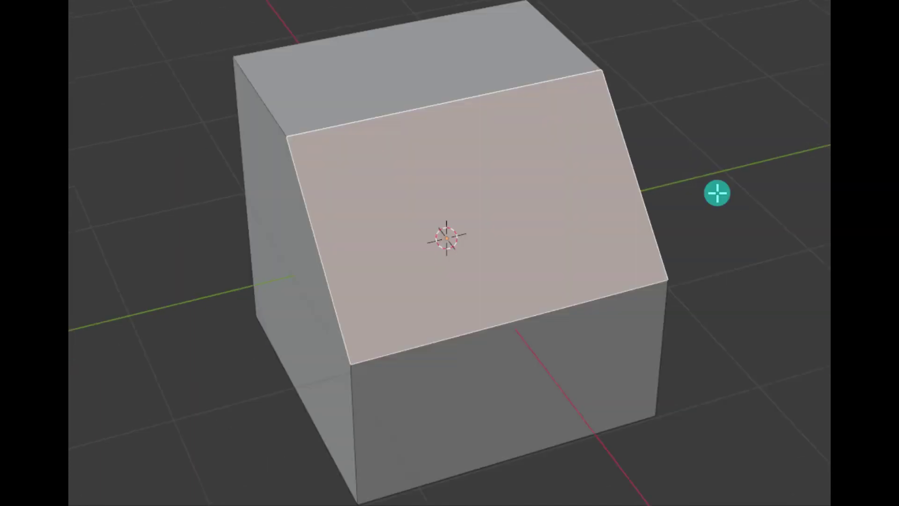
pyautogui.press('q')
pyautogui.click(698, 194)
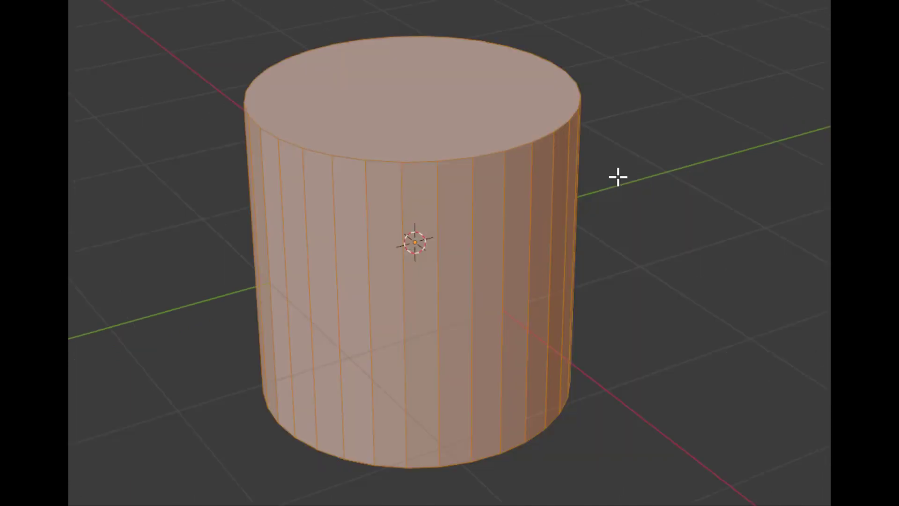
# Split all faces of the cylinder into random panels.
pyautogui.press('q')
pyautogui.click(605, 146)
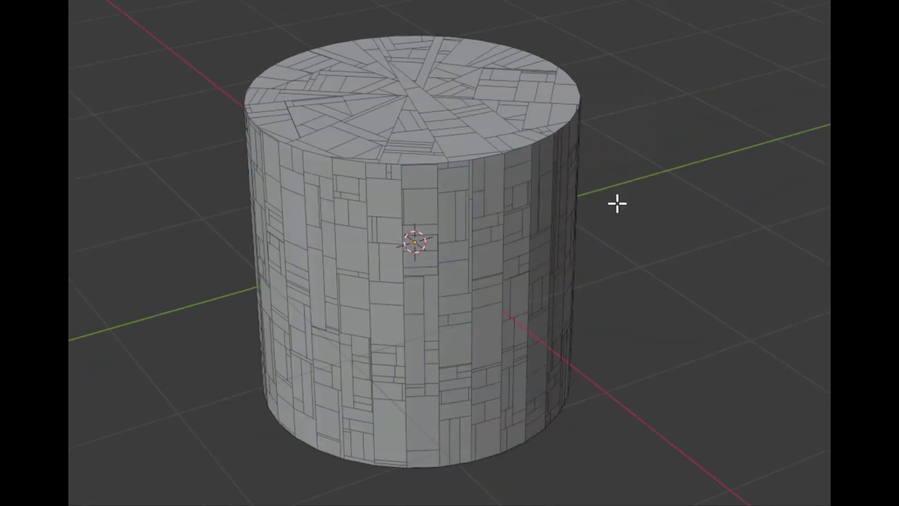
# Extrude a random selection of the cylinder's panels outward along their normals to form raised blocks.
pyautogui.press('a')
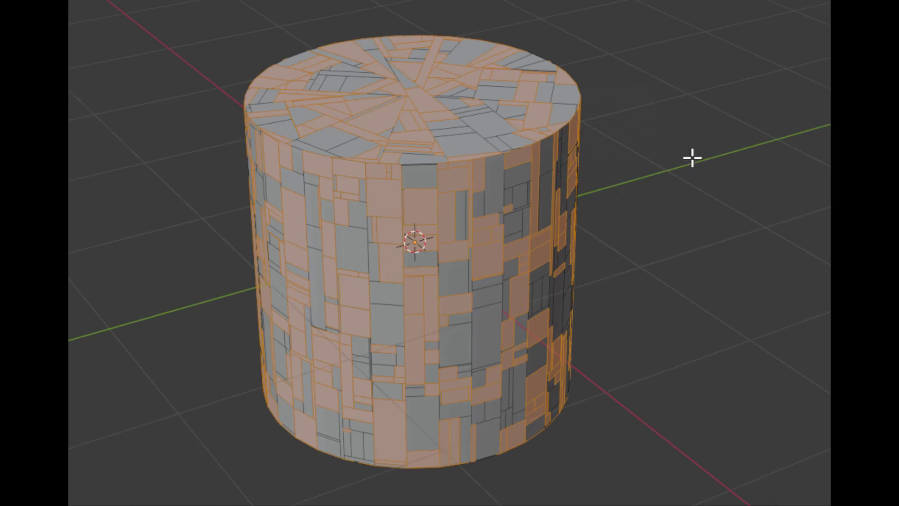
pyautogui.hotkey('alt', 'e')
pyautogui.click(678, 201)
pyautogui.click(662, 193)
pyautogui.hotkey('alt', 'a')
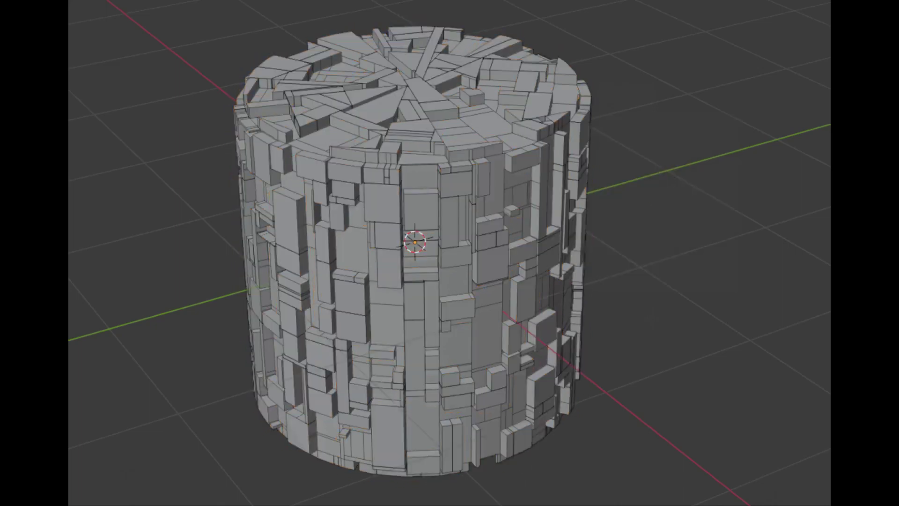
pyautogui.press('a')
pyautogui.hotkey('alt', 'e')
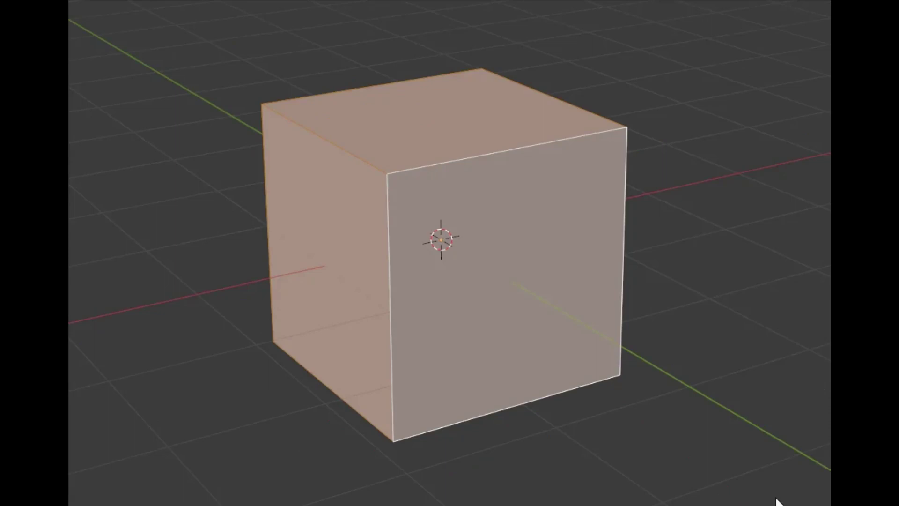
# Try to split all faces of the cube into random panels.
pyautogui.press('q')
pyautogui.click(662, 176)
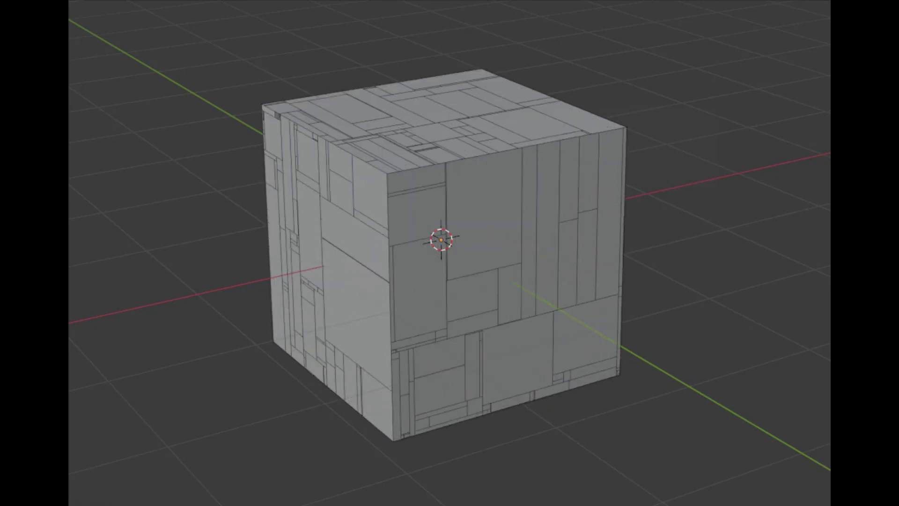
pyautogui.hotkey('ctrl', 'z')
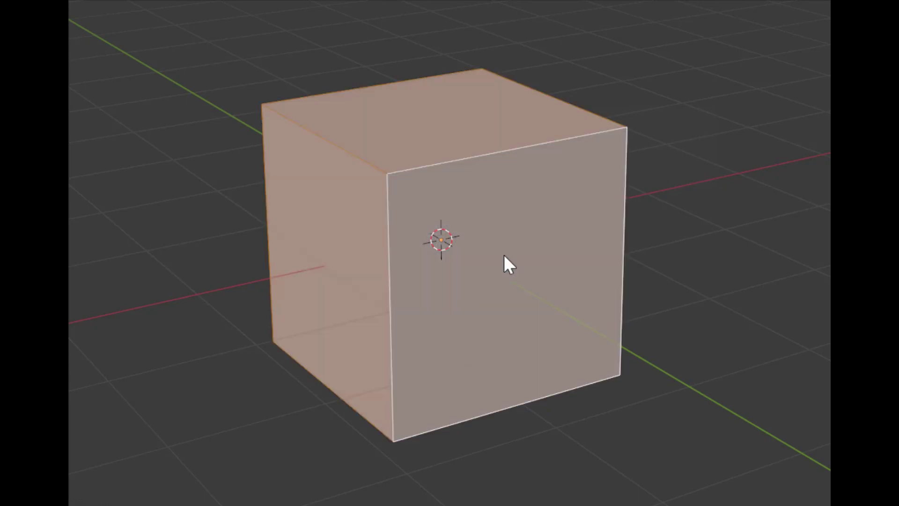
# Apply the random panel-splitting operator again to the selected faces of the cube.
pyautogui.press('q')
pyautogui.click(509, 255)
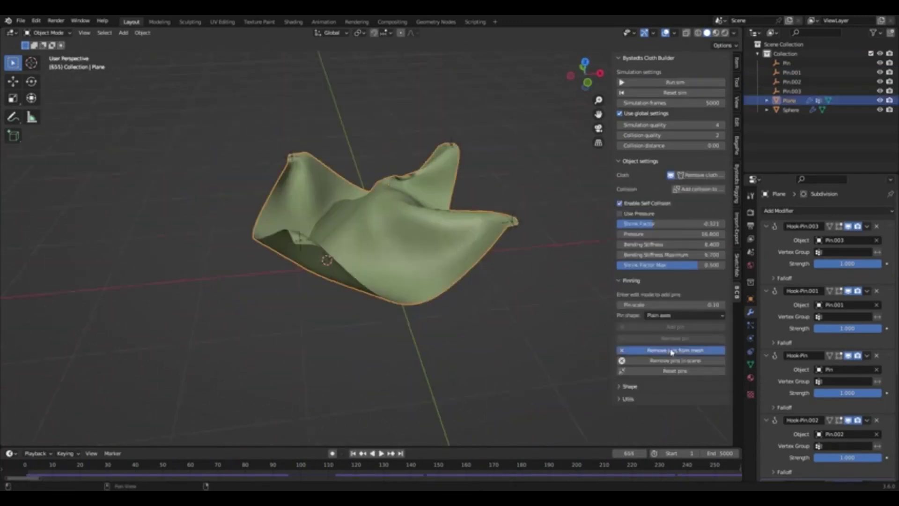
# Remove the pins from the green cloth mesh.
pyautogui.click(671, 353)
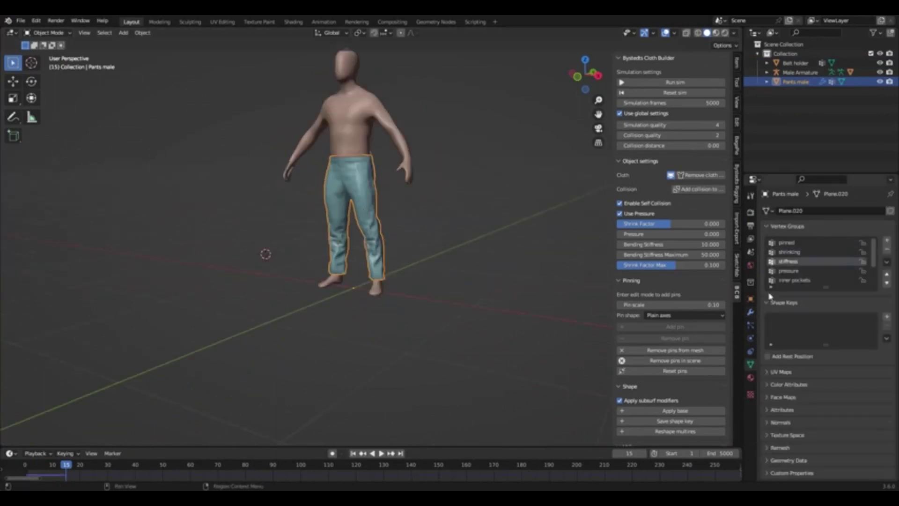
# Start painting cloth weights on the Pants male object.
pyautogui.scroll(-4, 673, 328)
pyautogui.click(675, 405)
pyautogui.click(160, 426)
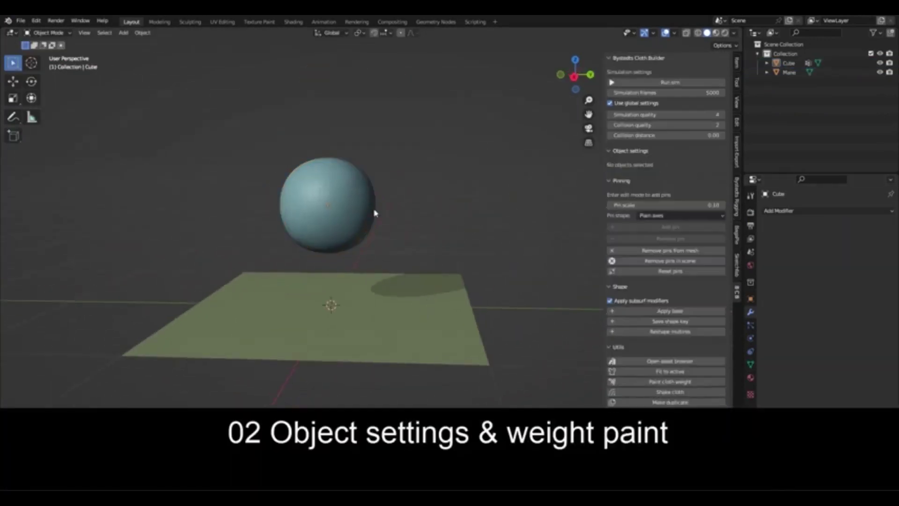
# Select the blue ball above the plane and make it a cloth object.
pyautogui.click(373, 210)
pyautogui.hotkey('shift', 'd')
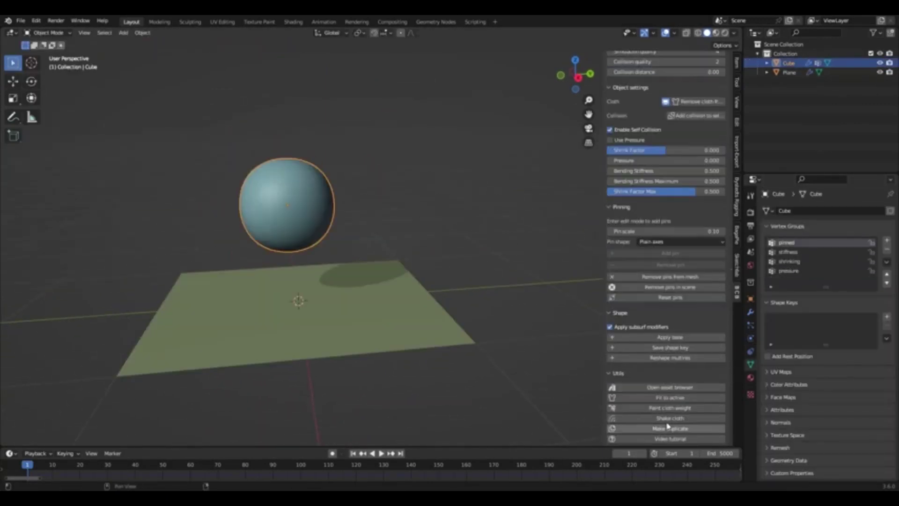
pyautogui.press('q')
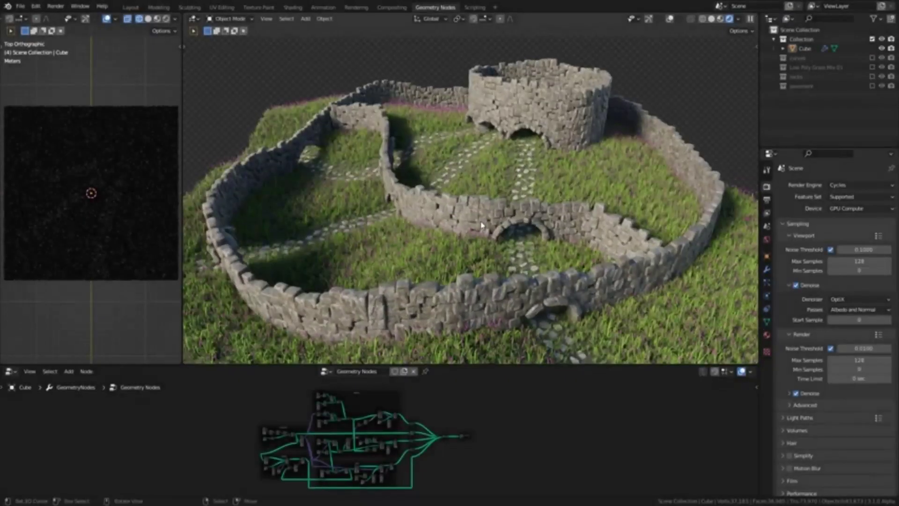
# Edit the fortress's path and middle curves and clear their existing strokes.
pyautogui.moveTo(528, 250); pyautogui.dragTo(202, 246, button='middle')
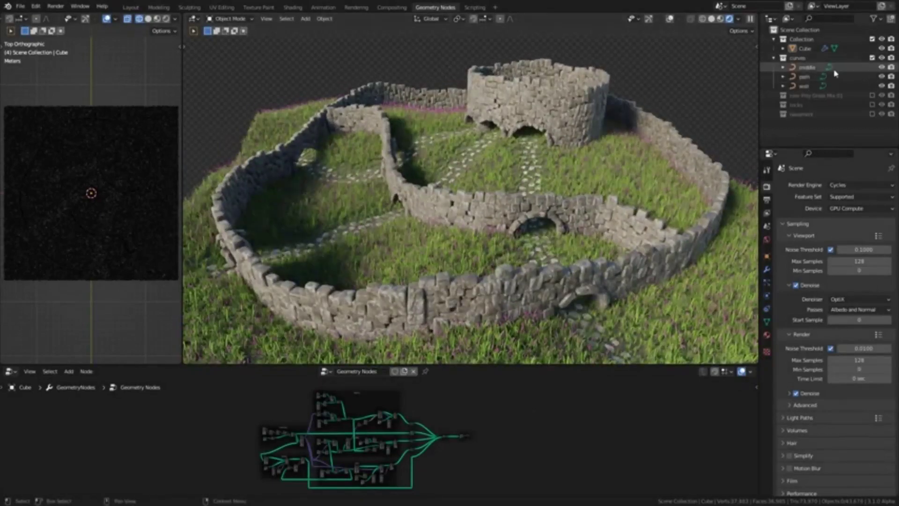
pyautogui.click(837, 76)
pyautogui.press('Tab')
pyautogui.hotkey('ctrl', 'z')
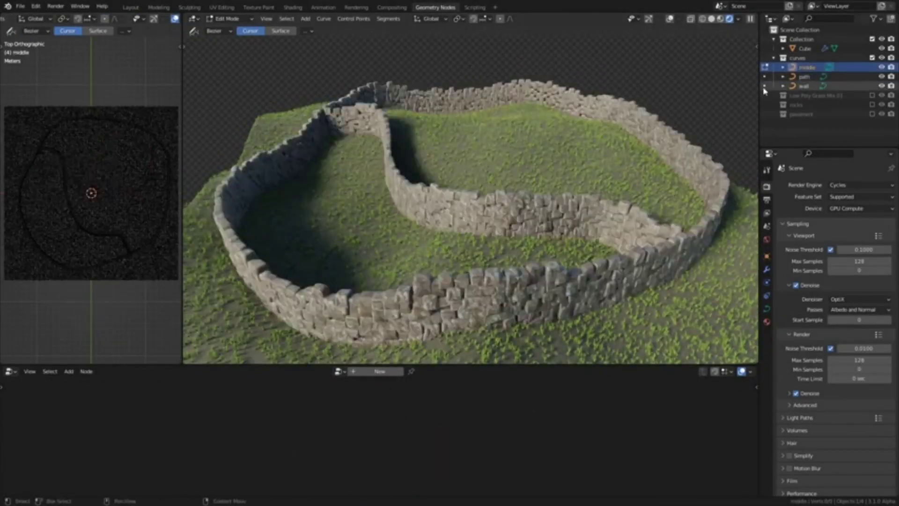
# Redraw the fortress layout curves in the top view with an outer wall loop, a round tower and a path.
pyautogui.hotkey('ctrl', 'shift', 'z')
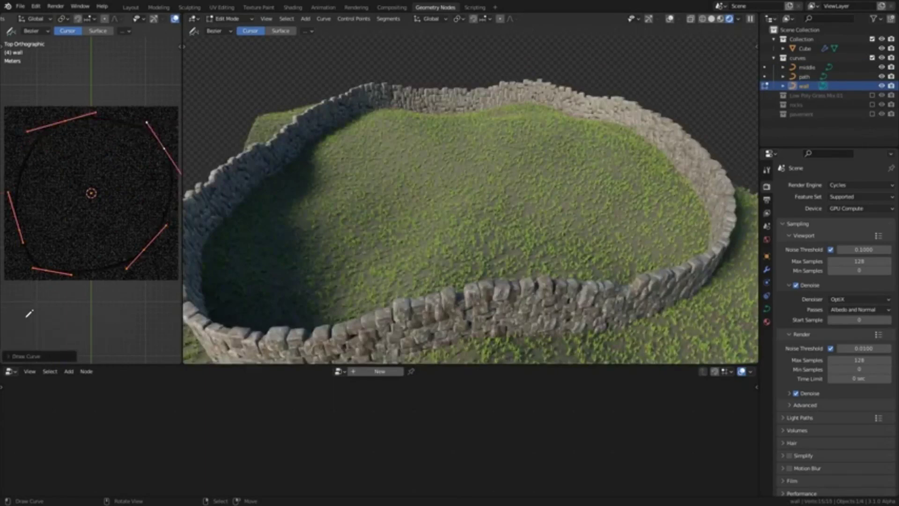
pyautogui.hotkey('ctrl', 'z')
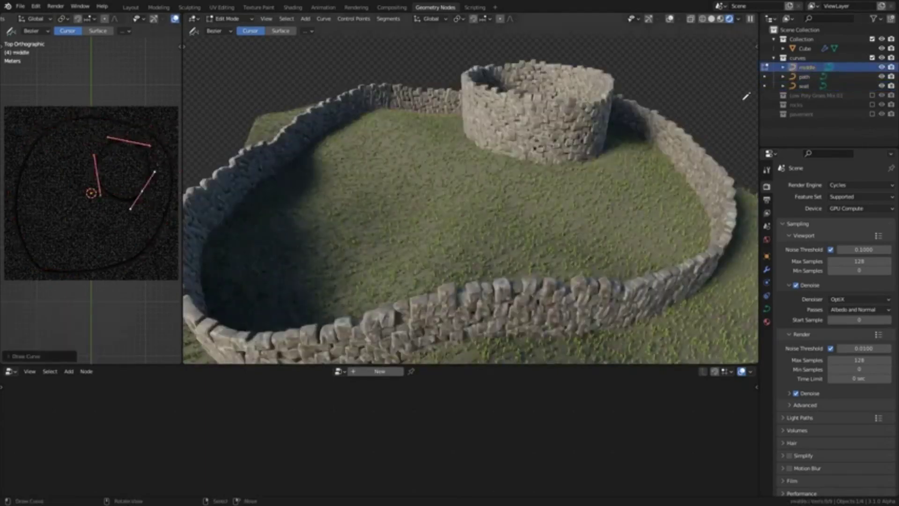
pyautogui.moveTo(31, 253); pyautogui.dragTo(17, 261)
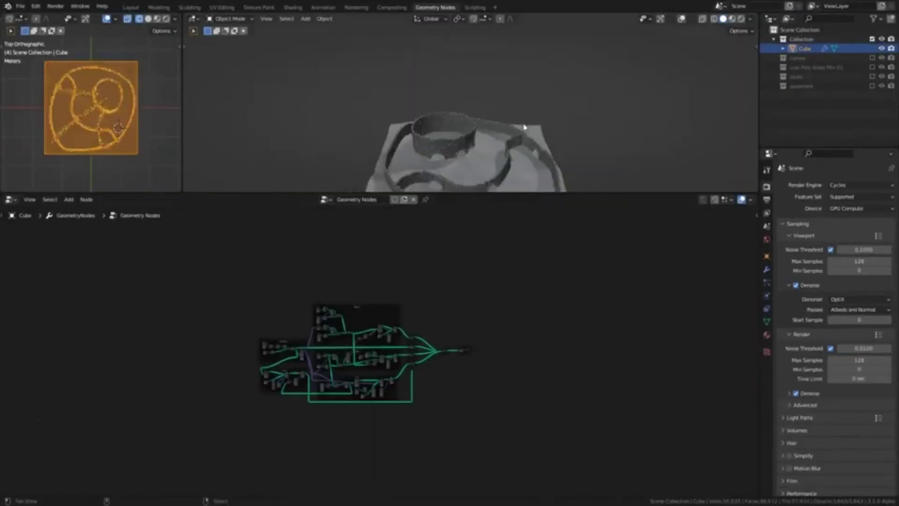
# Examine the walls, arch, path and grass sections of the fortress's geometry node tree.
pyautogui.scroll(-3, 523, 126)
pyautogui.scroll(8, 506, 297)
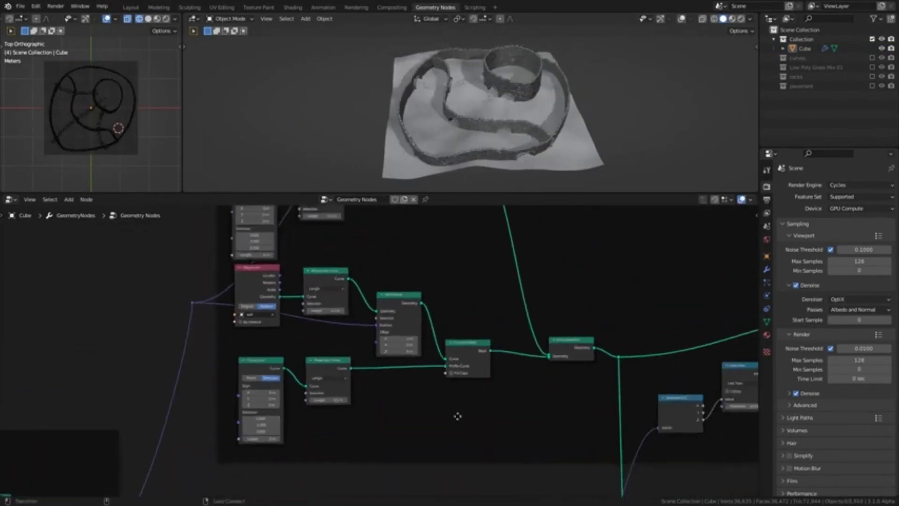
pyautogui.moveTo(458, 416); pyautogui.dragTo(468, 342, button='middle')
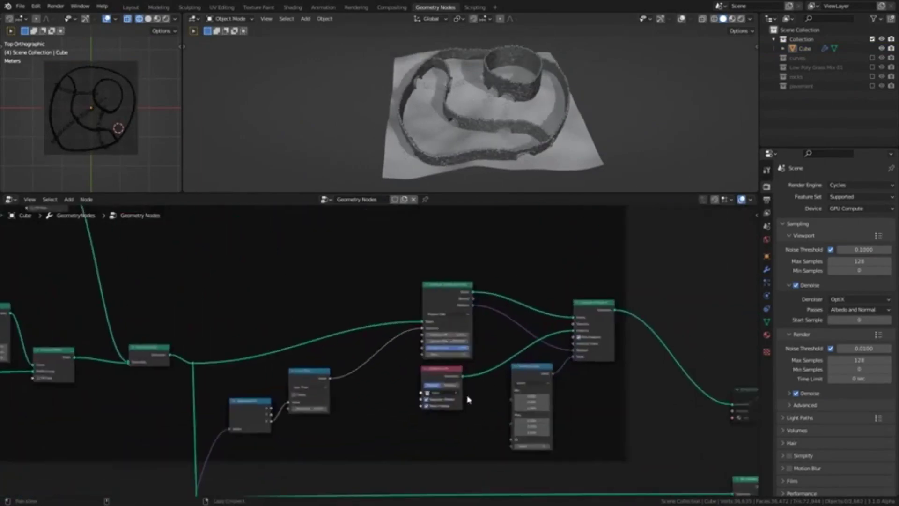
pyautogui.scroll(-5, 468, 341)
pyautogui.scroll(6, 422, 277)
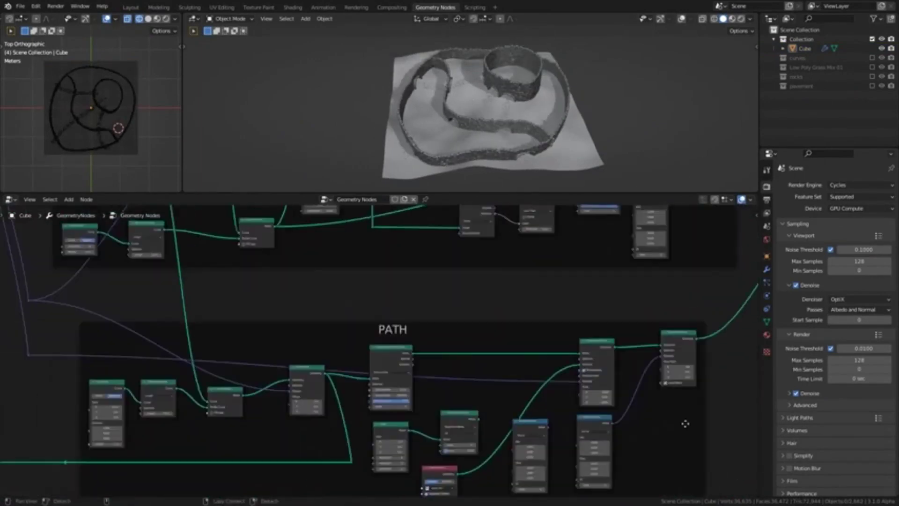
pyautogui.moveTo(684, 424); pyautogui.dragTo(339, 343, button='middle')
pyautogui.scroll(-3, 662, 368)
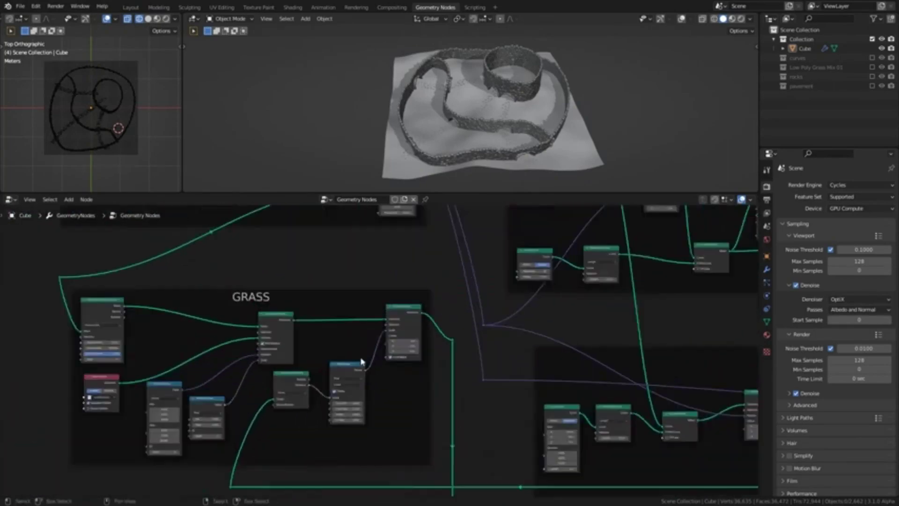
pyautogui.scroll(-5, 361, 361)
pyautogui.scroll(4, 470, 336)
pyautogui.moveTo(432, 292); pyautogui.dragTo(442, 276, button='middle')
pyautogui.scroll(-5, 443, 276)
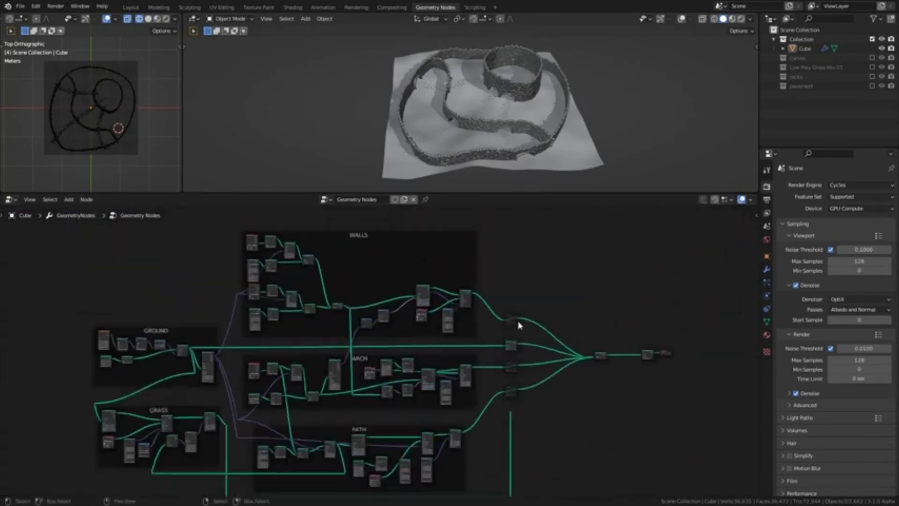
# Switch the fortress's 3D viewport to rendered shading.
pyautogui.click(741, 19)
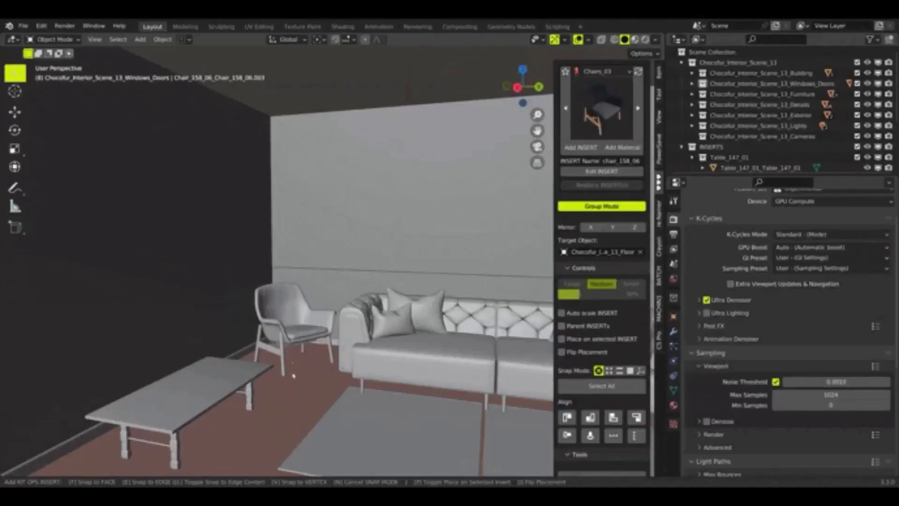
# Place the chair_158_06 insert in the corner beside the sofa and hang the lamp_168_02 ceiling lamp above it.
pyautogui.click(309, 90)
pyautogui.click(586, 73)
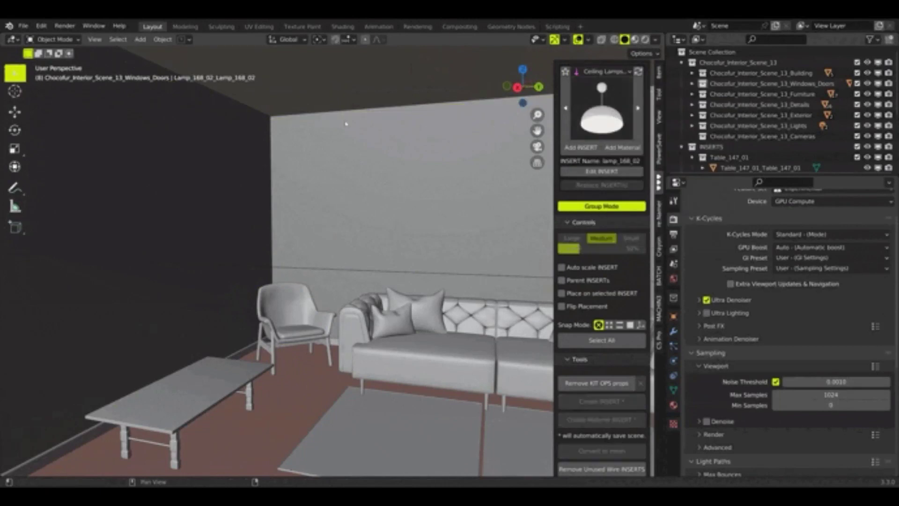
pyautogui.click(269, 120)
# Open the list of INSERT categories.
pyautogui.click(603, 71)
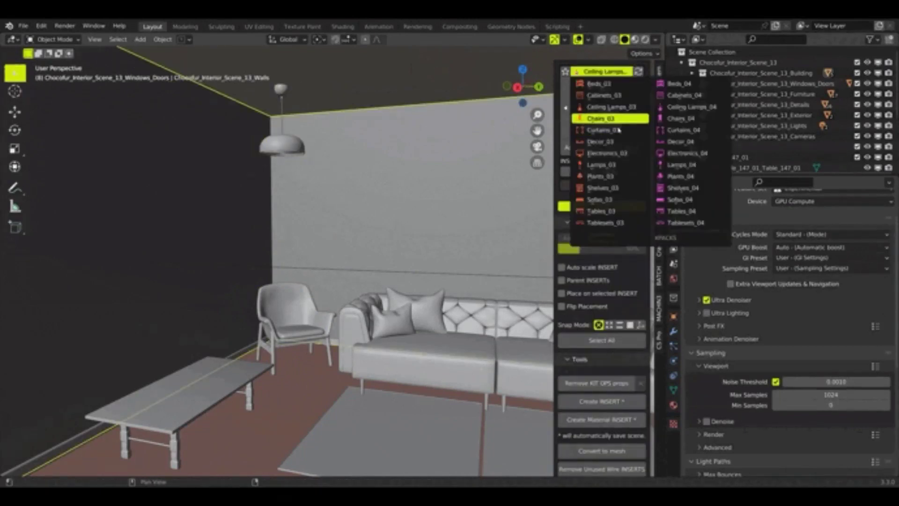